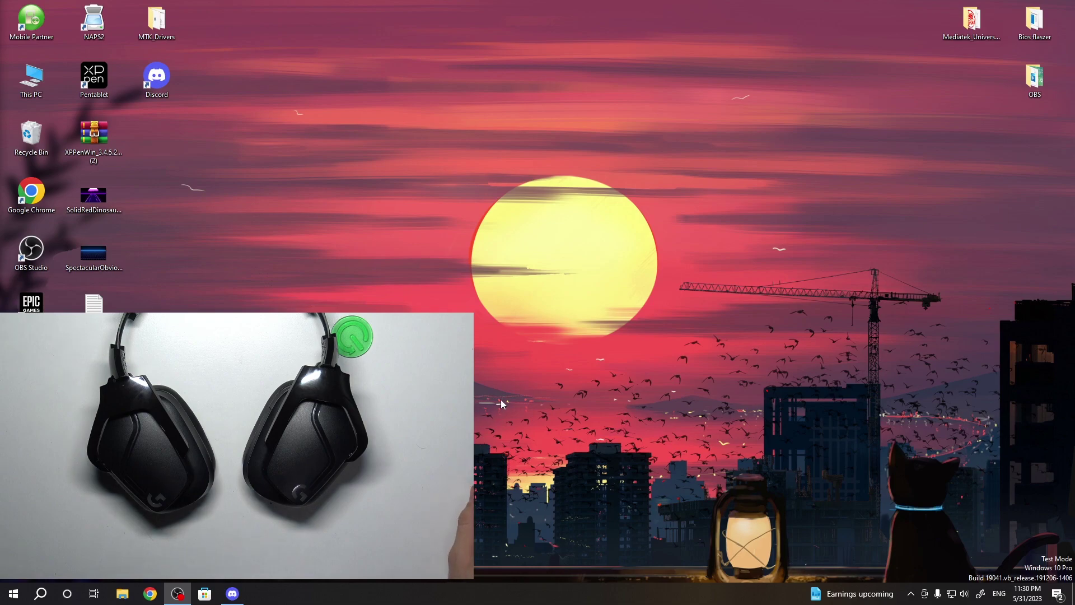
Confirm in the tray volume flyout that the G935 headset is the playback device.
click(965, 595)
click(979, 530)
click(966, 497)
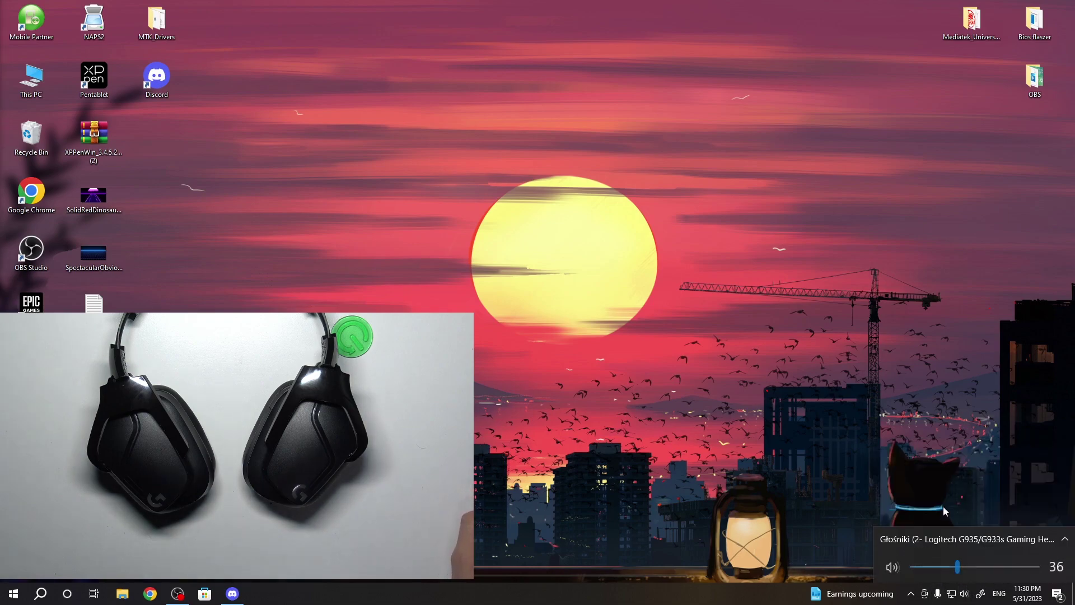
key(Escape)
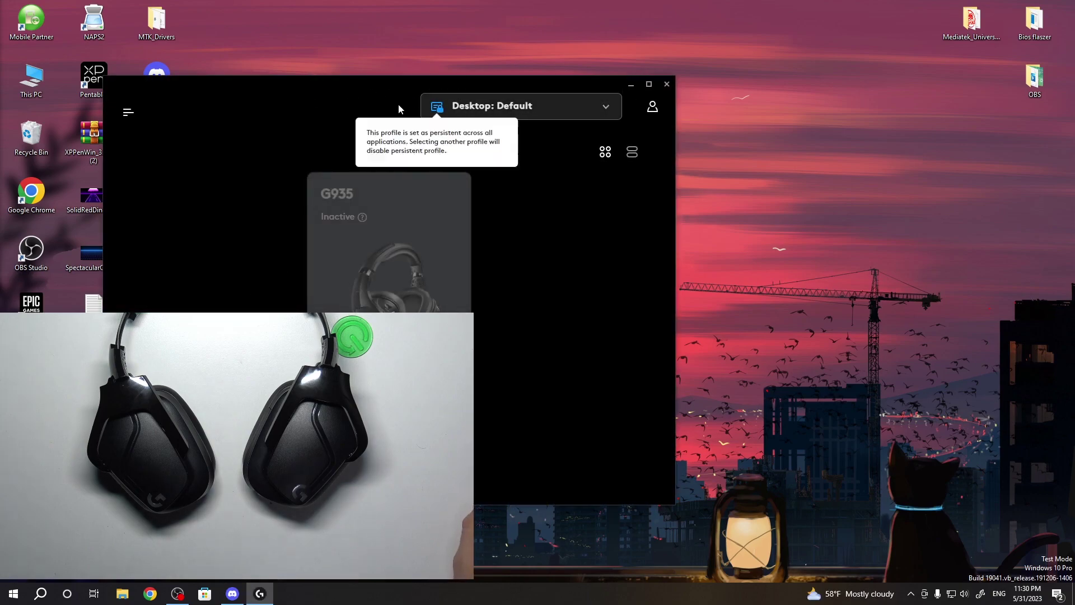
Reposition the G HUB window toward the screen centre on the device overview.
drag(348, 100, 542, 88)
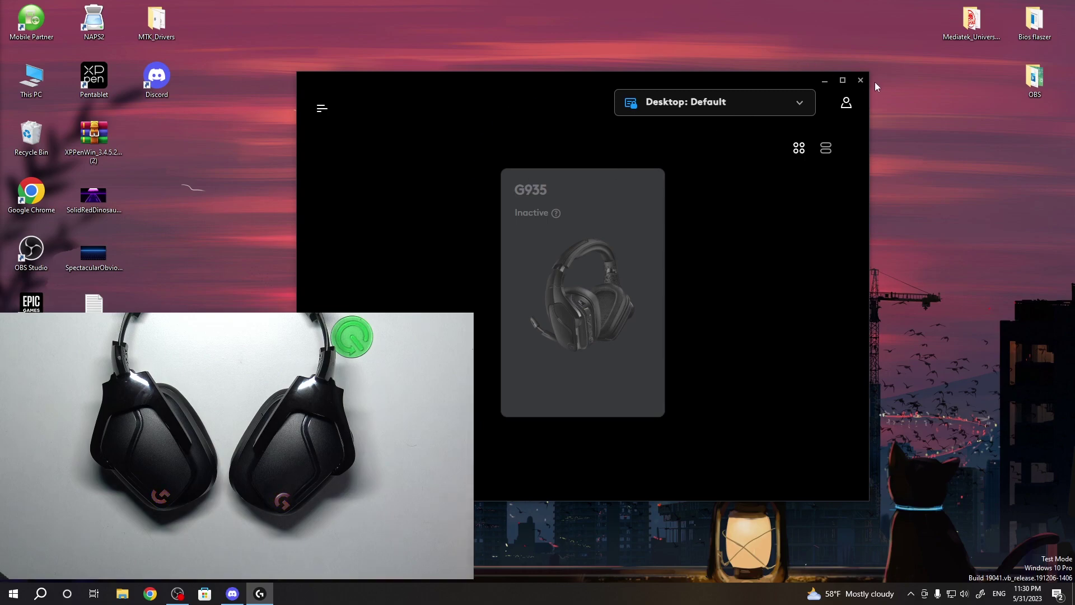
click(860, 80)
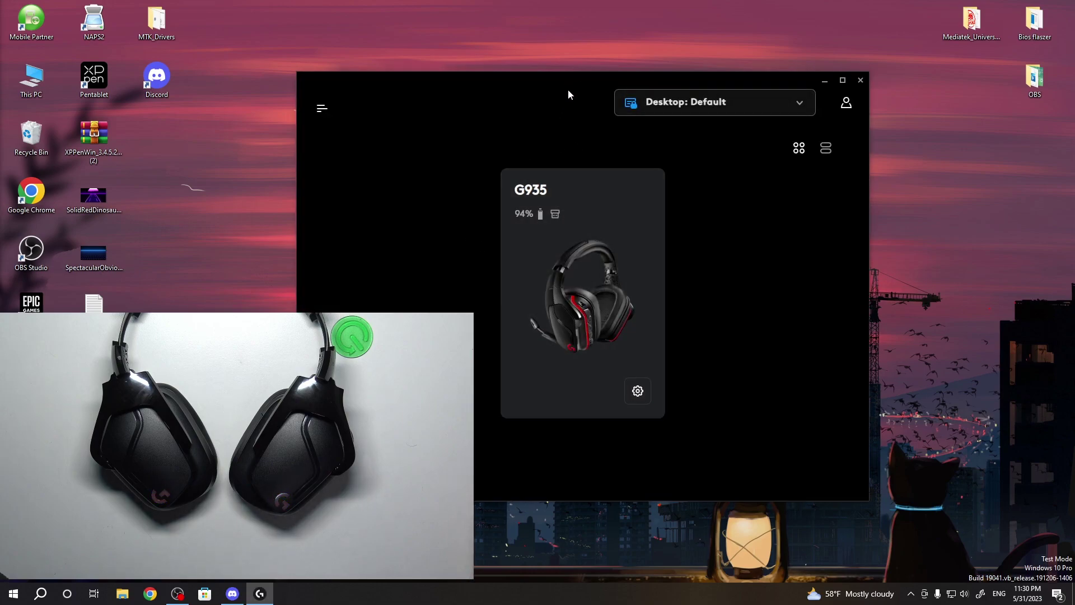
drag(569, 91, 562, 76)
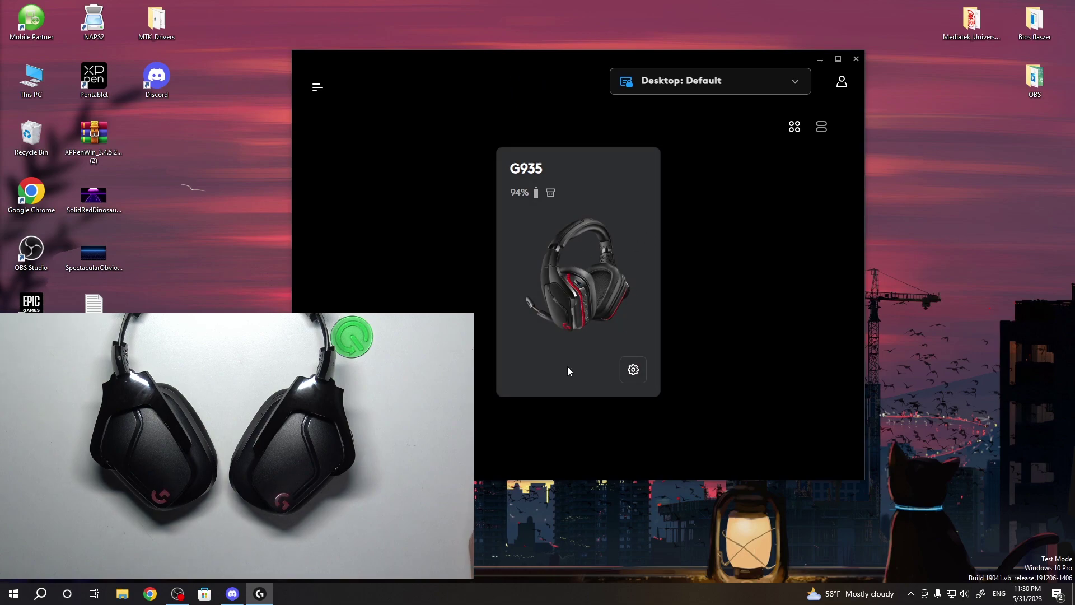
Open the G935 headset's Assignments section from its device card.
click(573, 242)
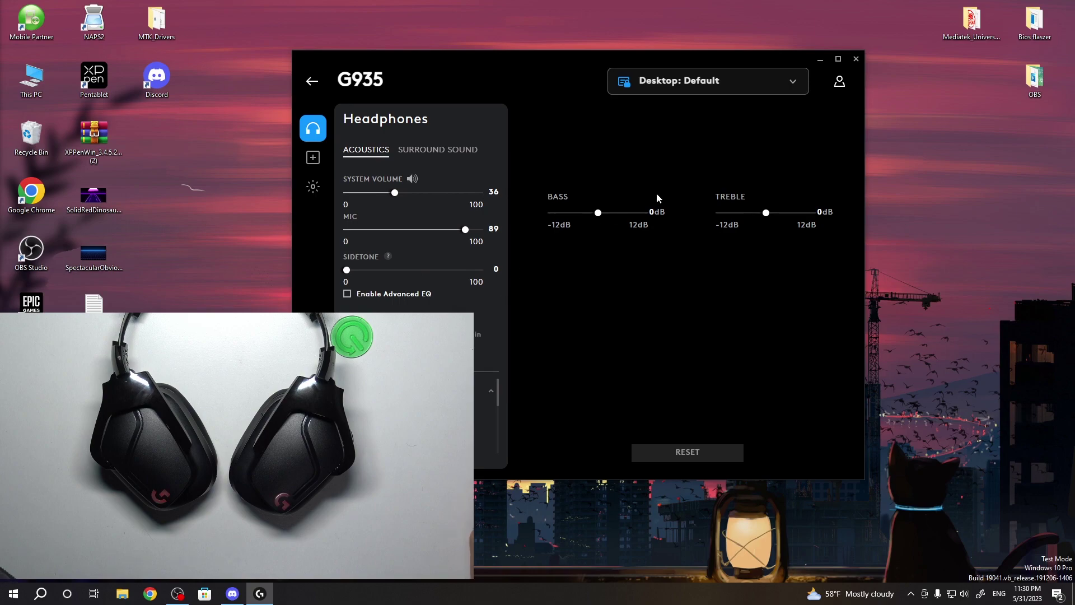
click(312, 158)
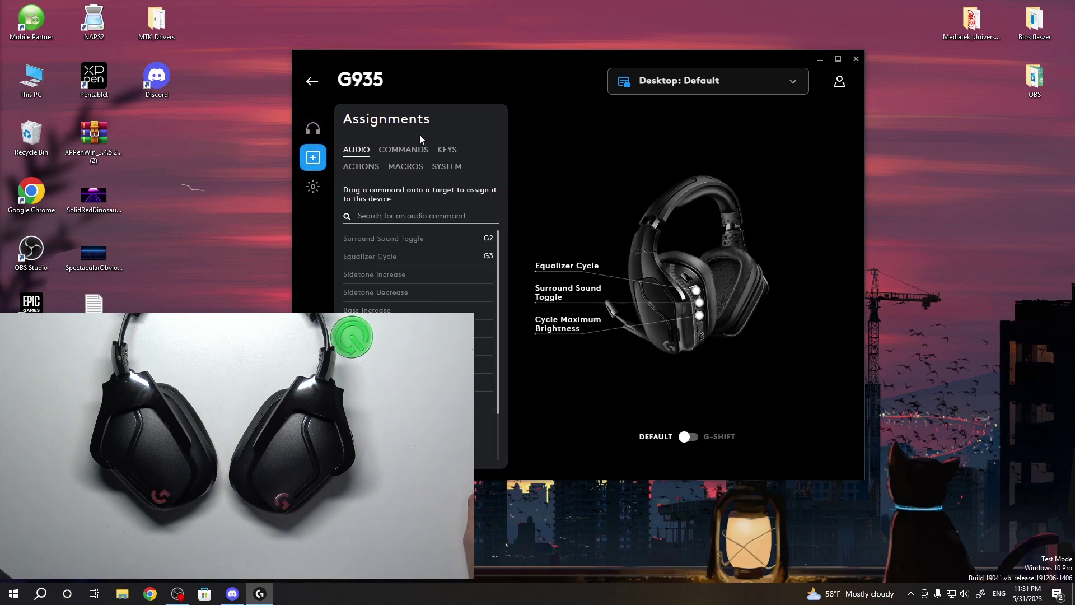
click(411, 152)
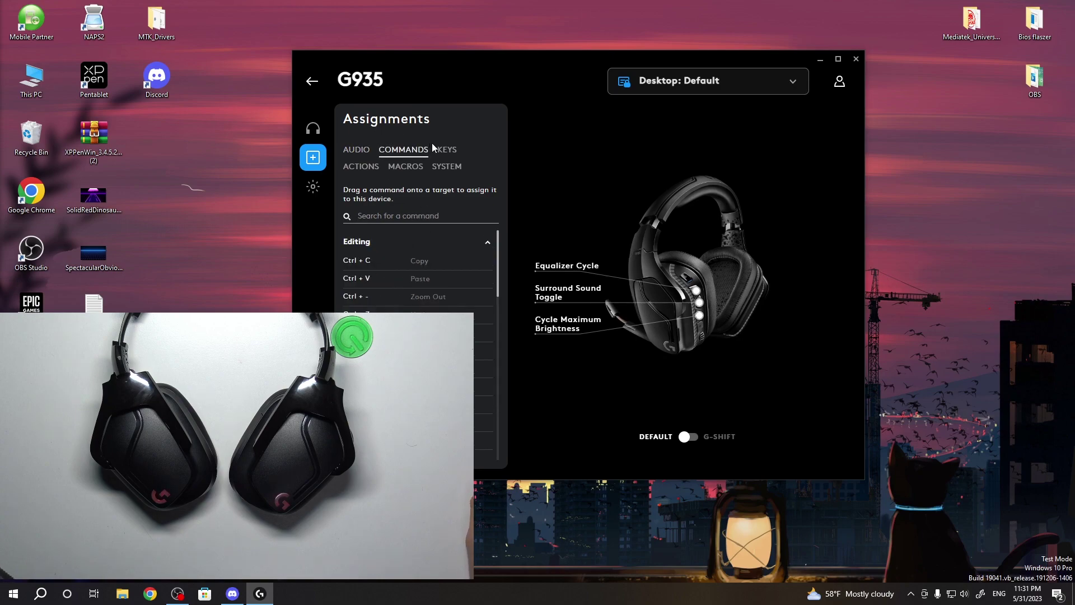
Browse Keys, Actions and Macros lists and land on the System controls list.
click(445, 150)
click(361, 167)
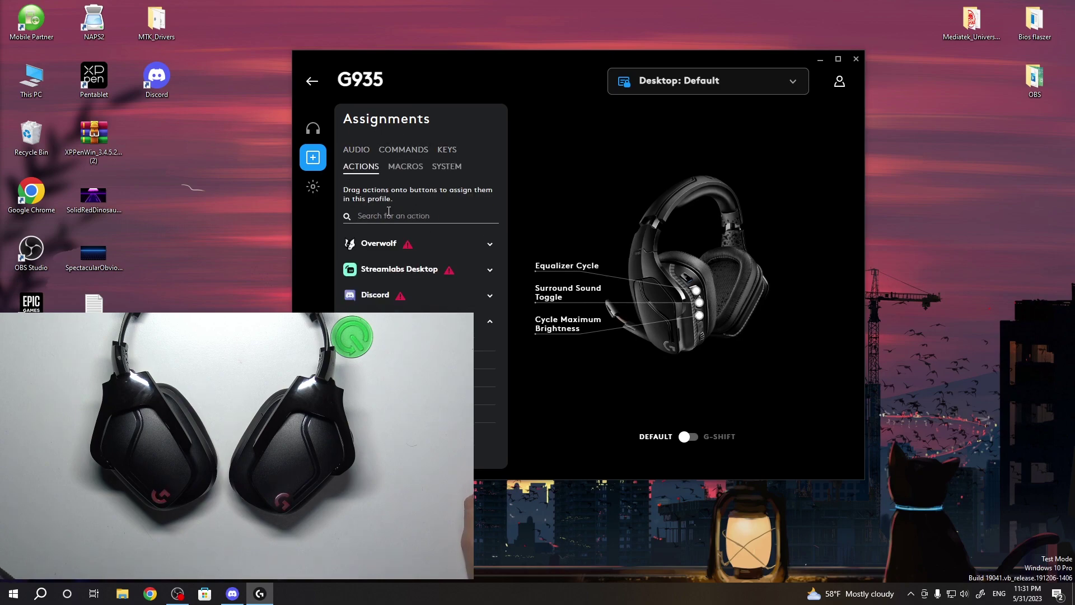
click(406, 166)
click(448, 168)
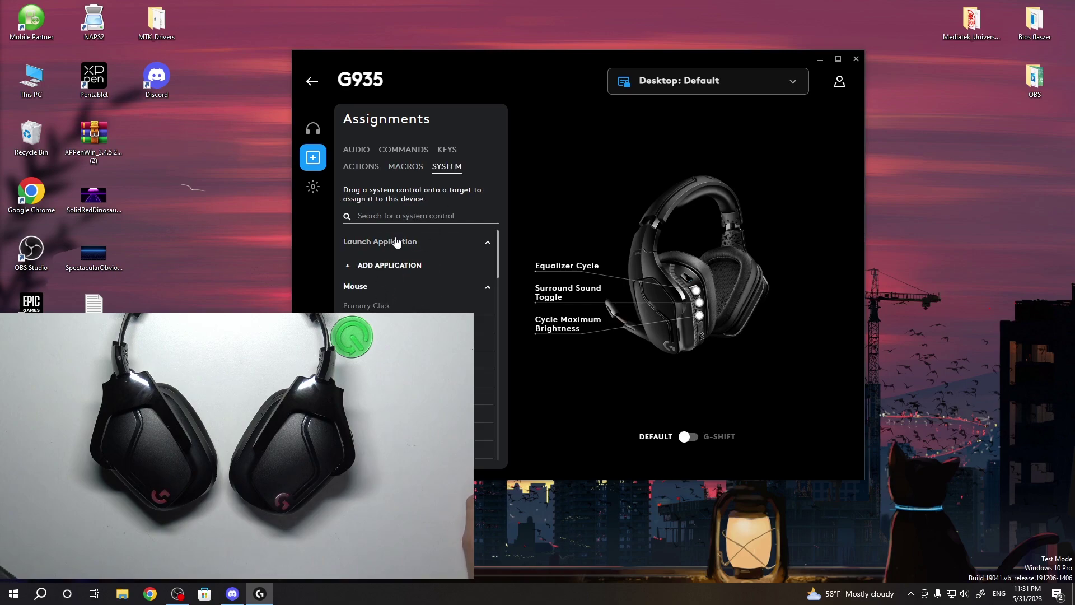
scroll(391, 250, down, 5)
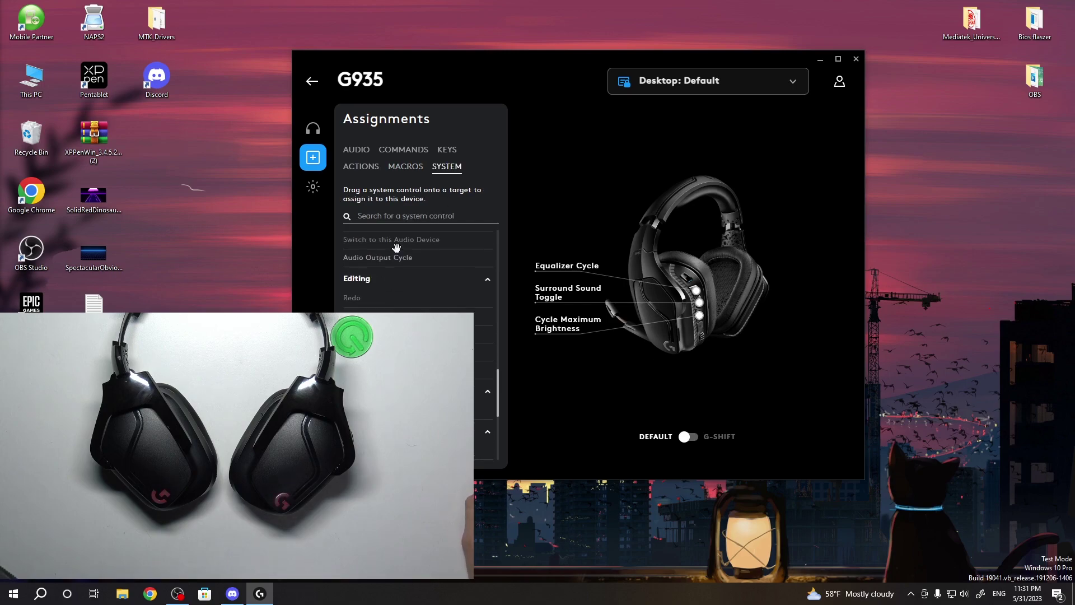
scroll(393, 248, up, 5)
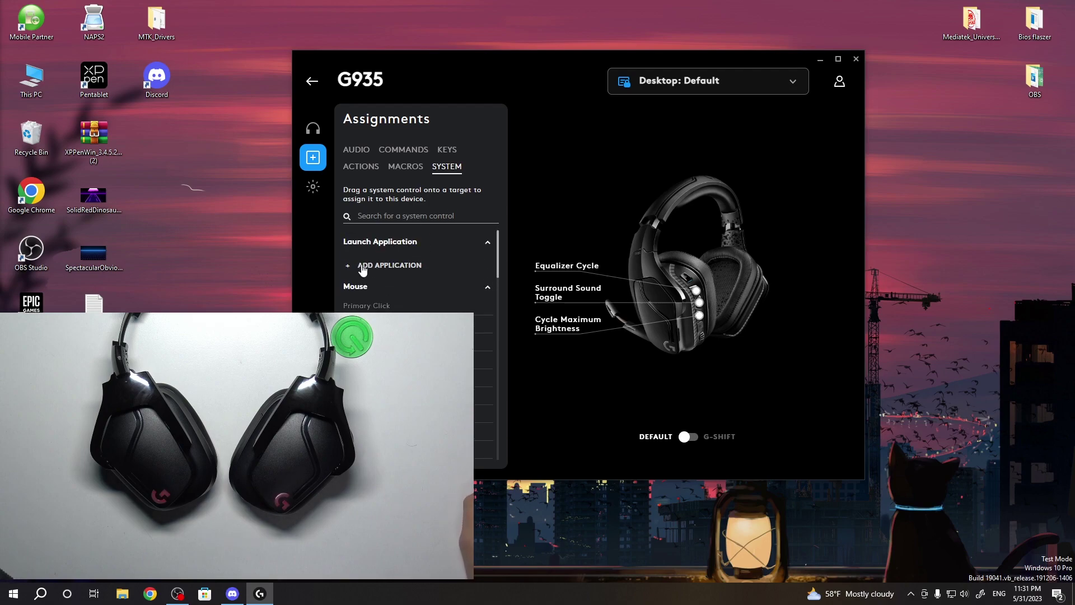
scroll(385, 261, down, 2)
scroll(374, 263, up, 2)
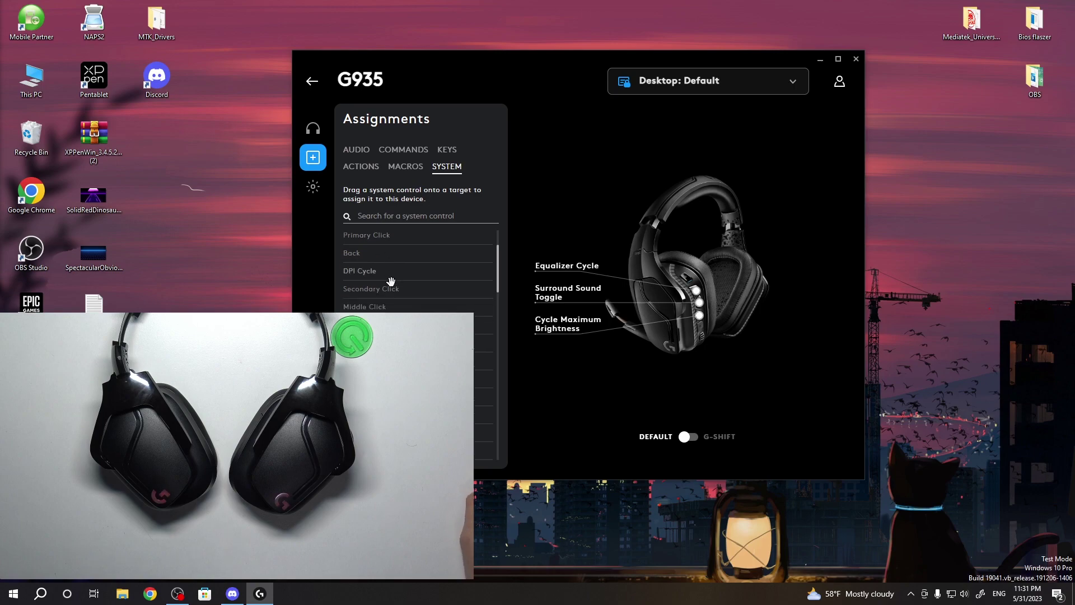
scroll(396, 279, down, 4)
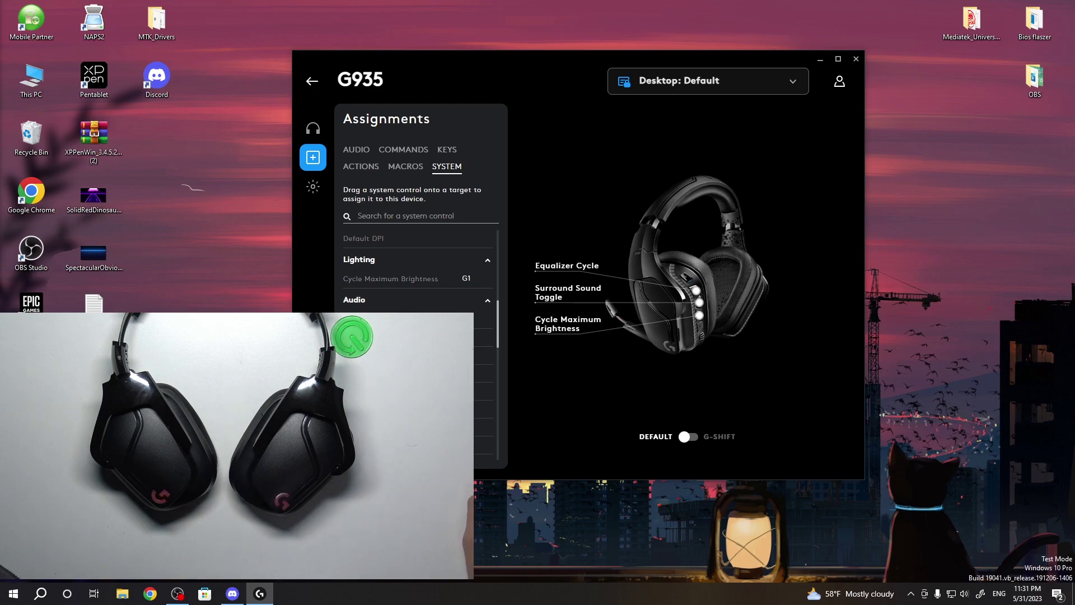
scroll(415, 352, down, 4)
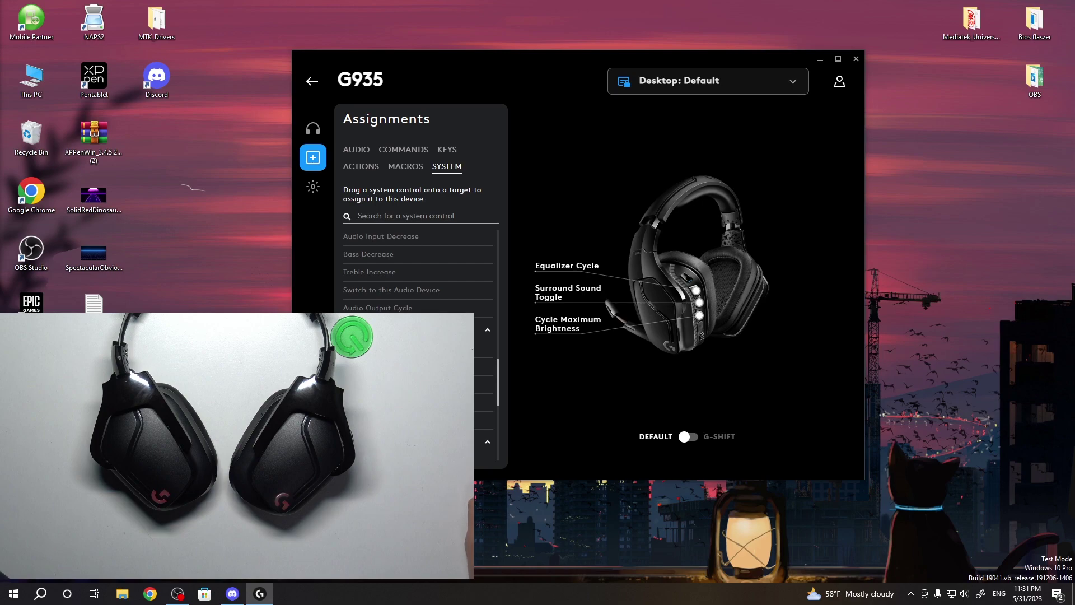
scroll(418, 330, up, 1)
scroll(418, 330, up, 2)
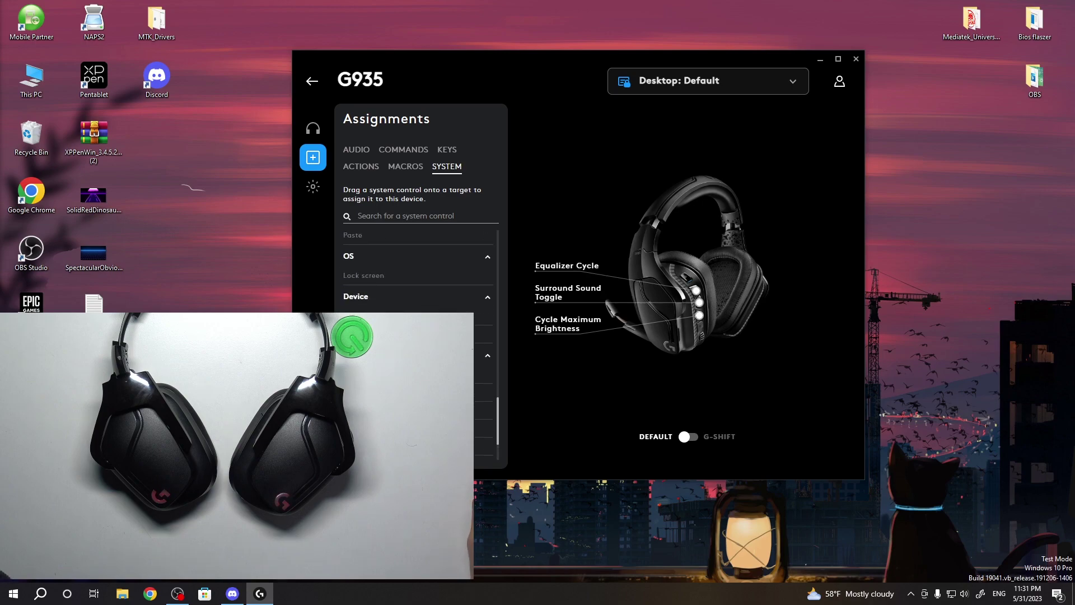
scroll(418, 330, up, 2)
scroll(418, 330, up, 1)
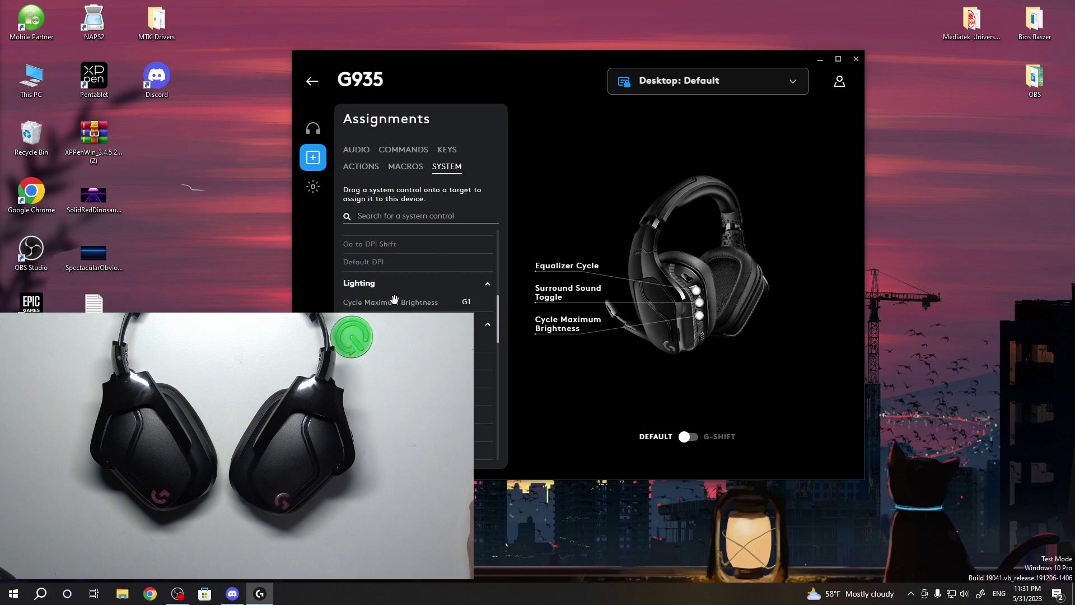
scroll(462, 294, up, 2)
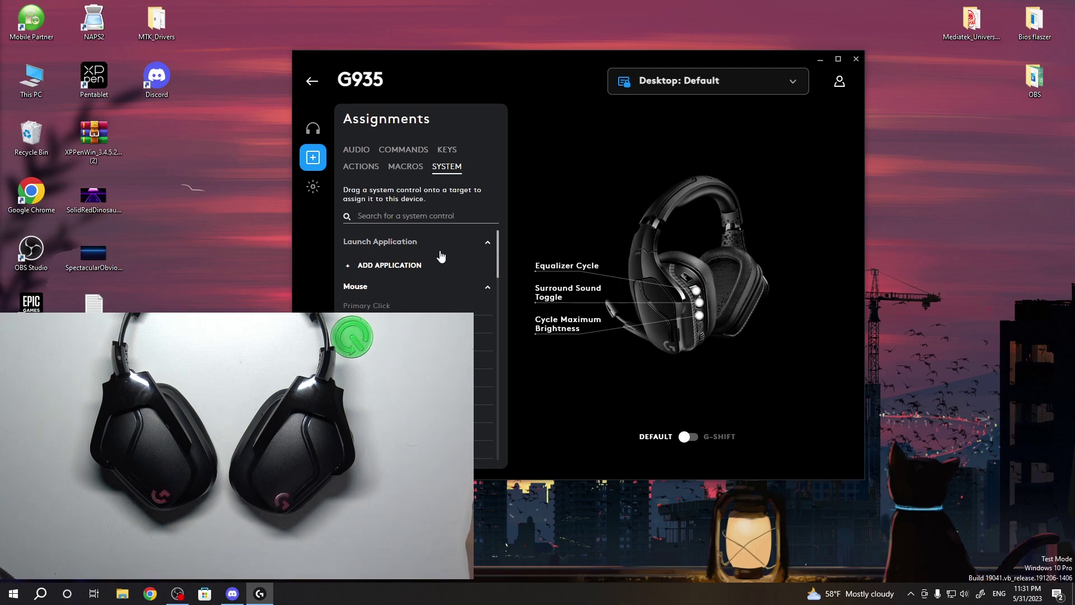
scroll(441, 257, down, 5)
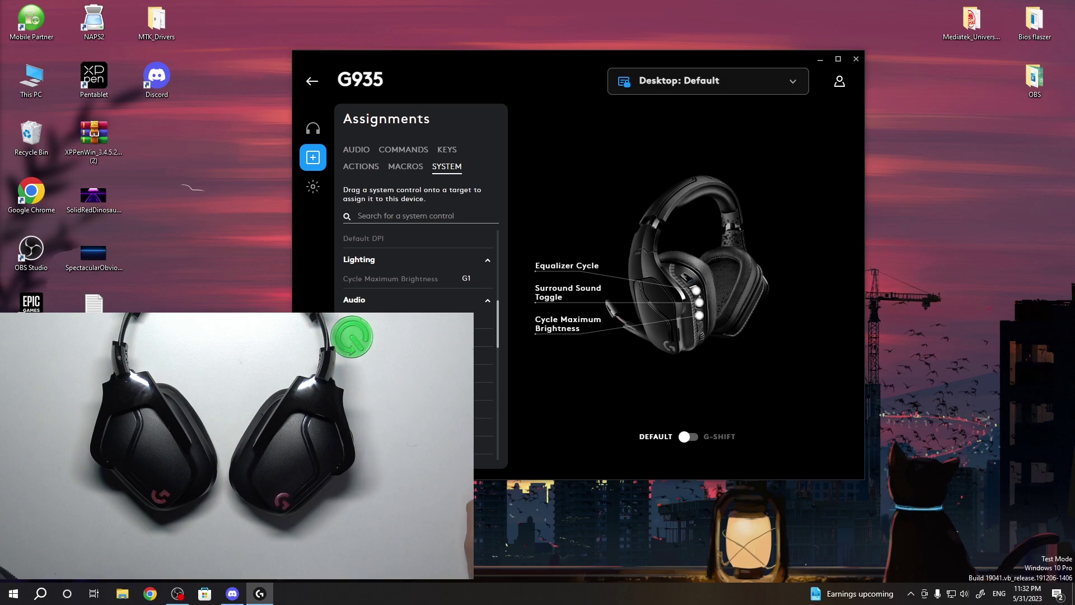
click(690, 438)
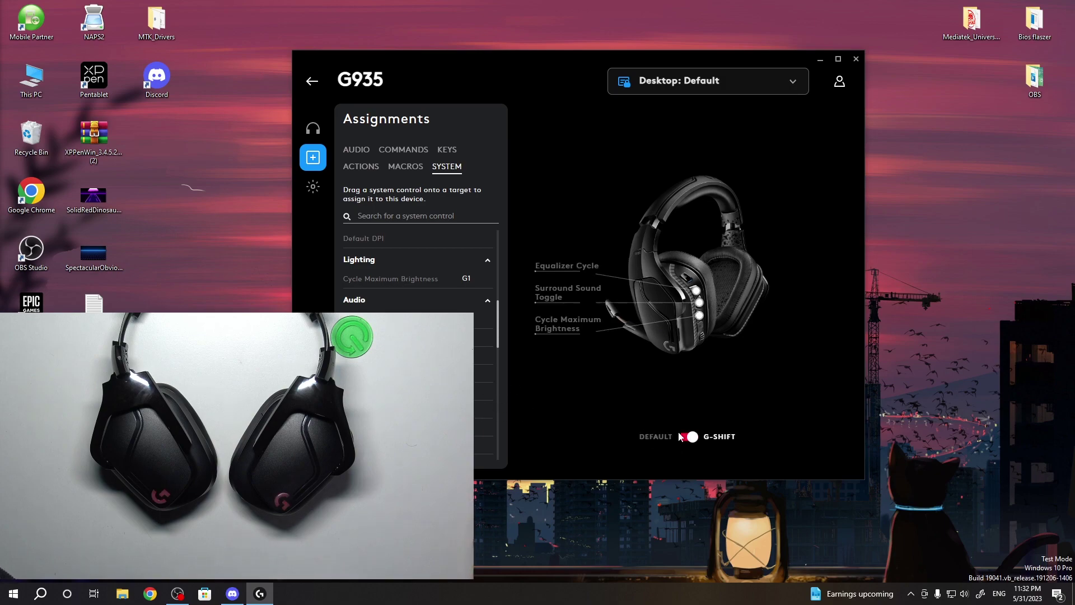
click(694, 438)
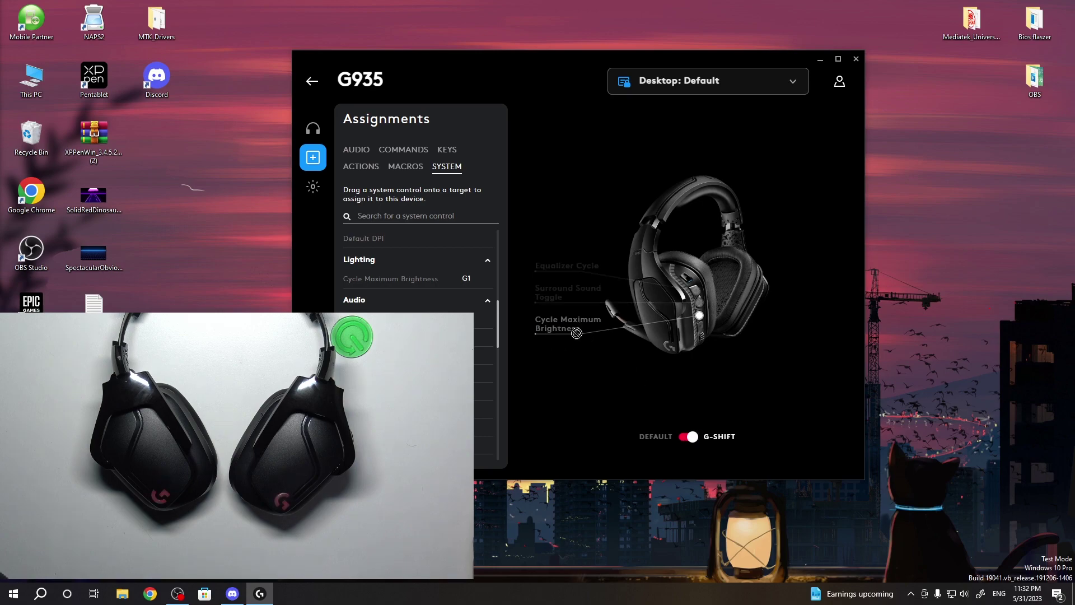
click(696, 322)
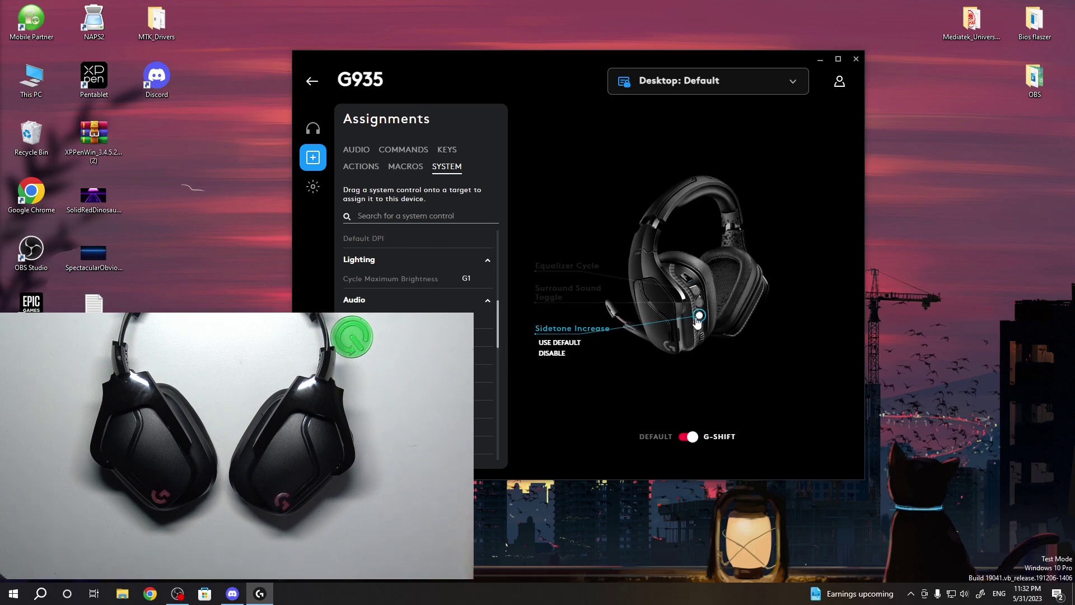
click(555, 354)
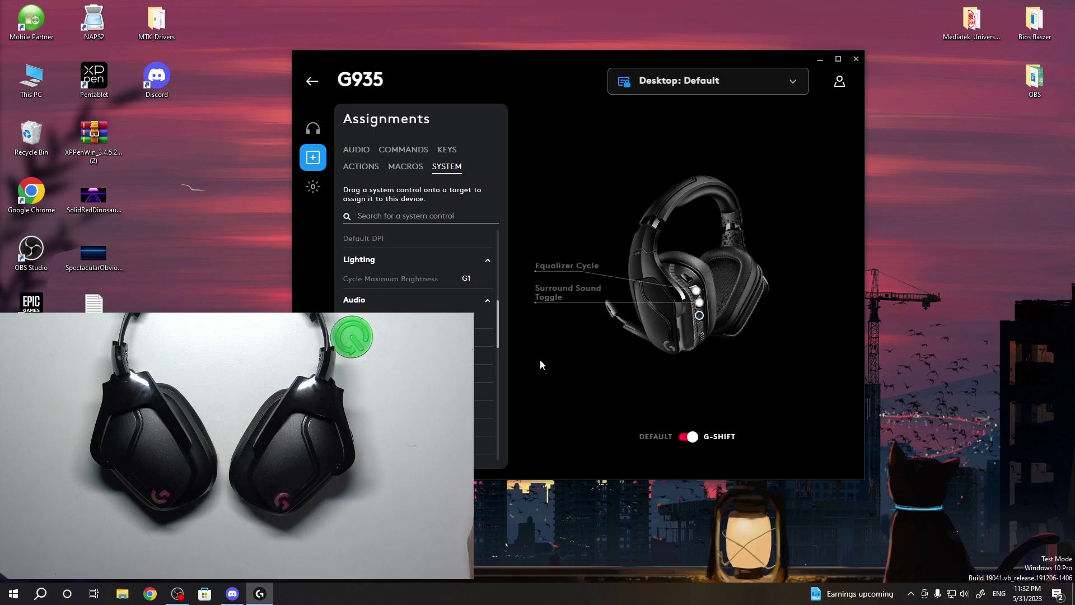
click(679, 312)
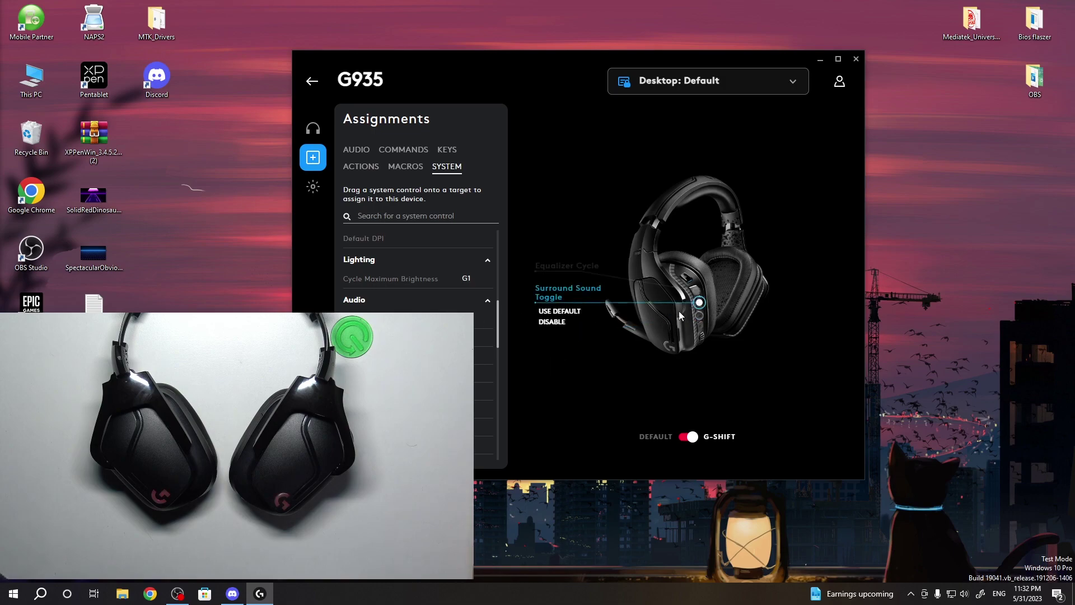
click(697, 294)
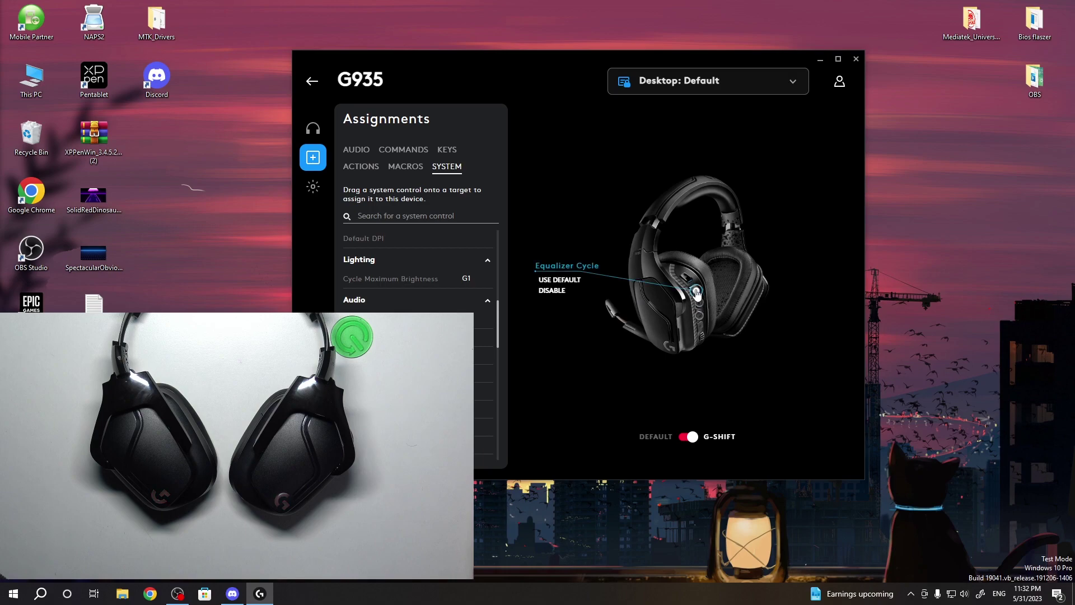
click(554, 294)
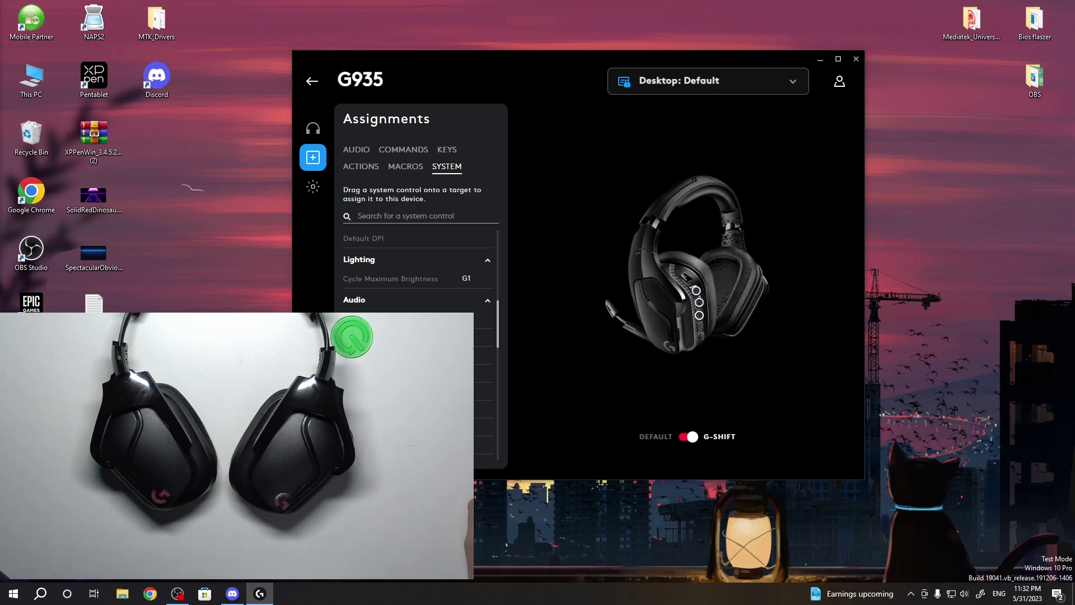
click(699, 316)
click(551, 345)
Assign Bass Increase to the bottom G3 headset button under G-Shift.
click(689, 316)
click(574, 333)
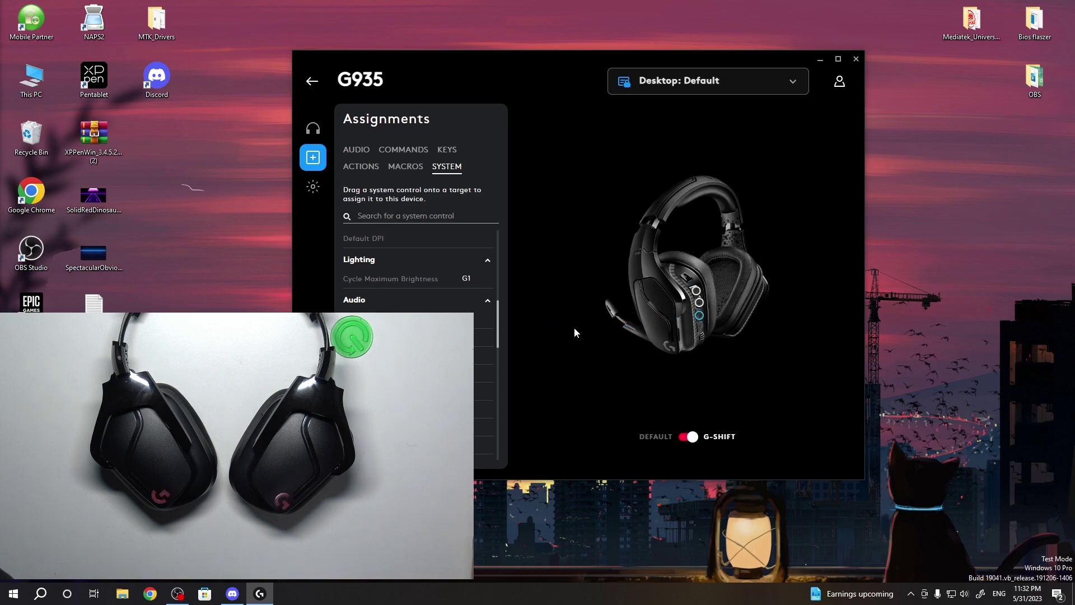
click(704, 321)
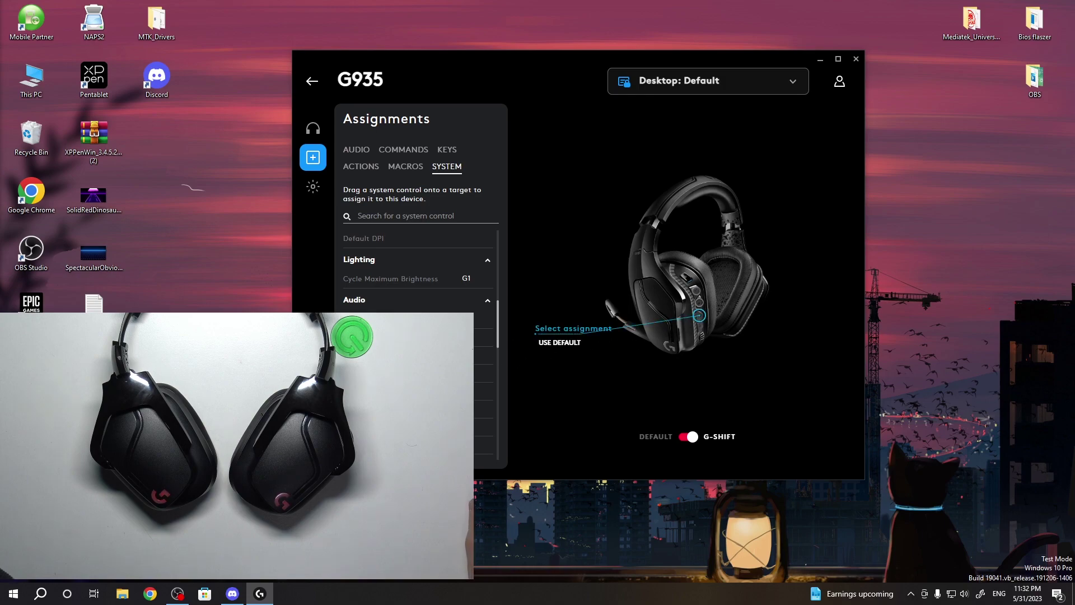
drag(420, 391, 703, 318)
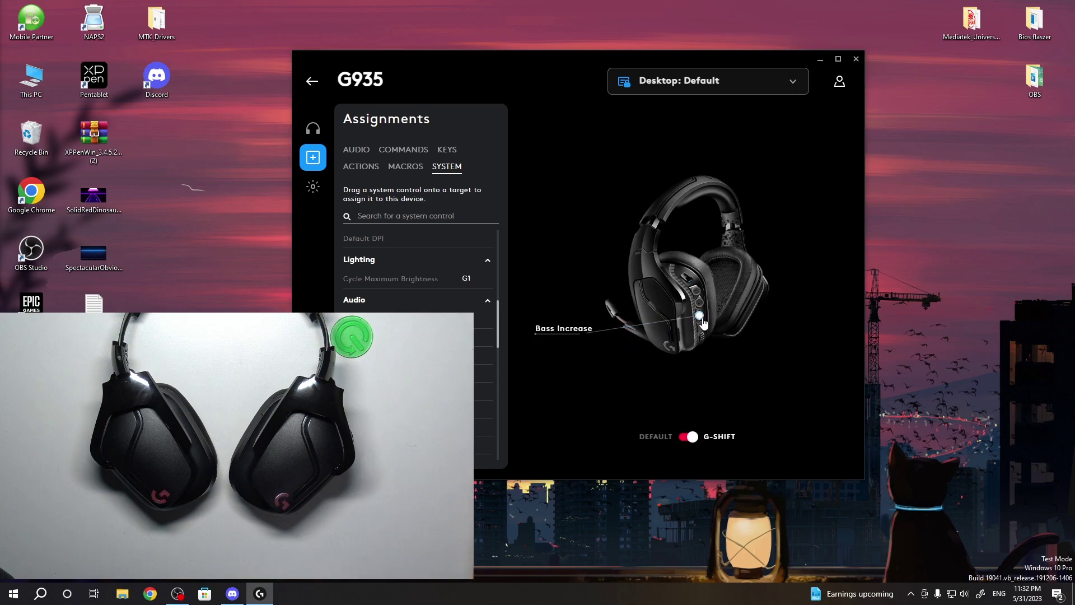
Assign Treble Increase to the middle G2 headset button.
click(699, 302)
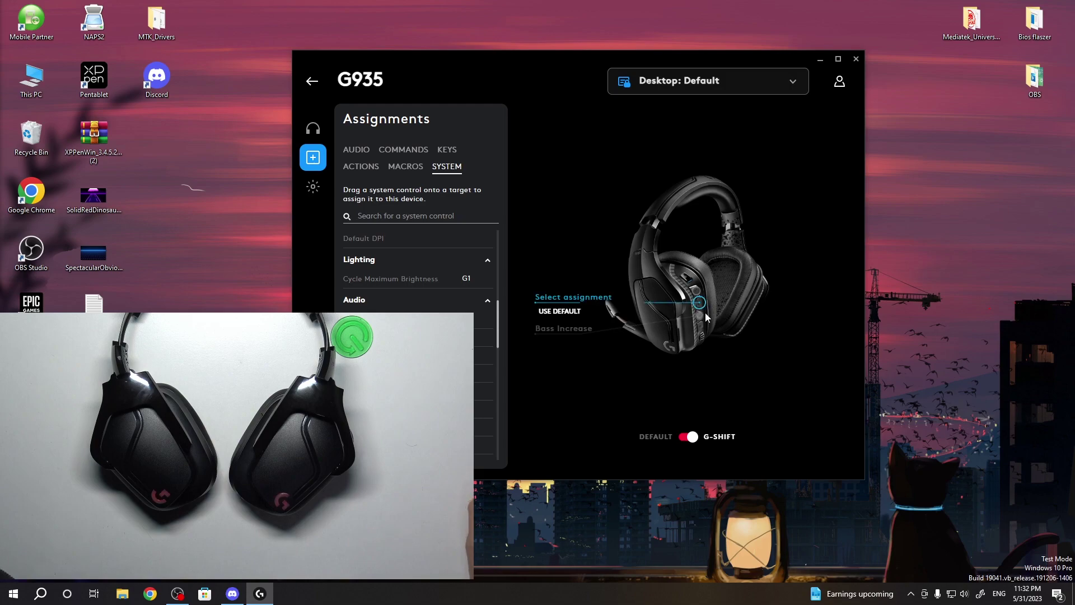
scroll(420, 269, down, 3)
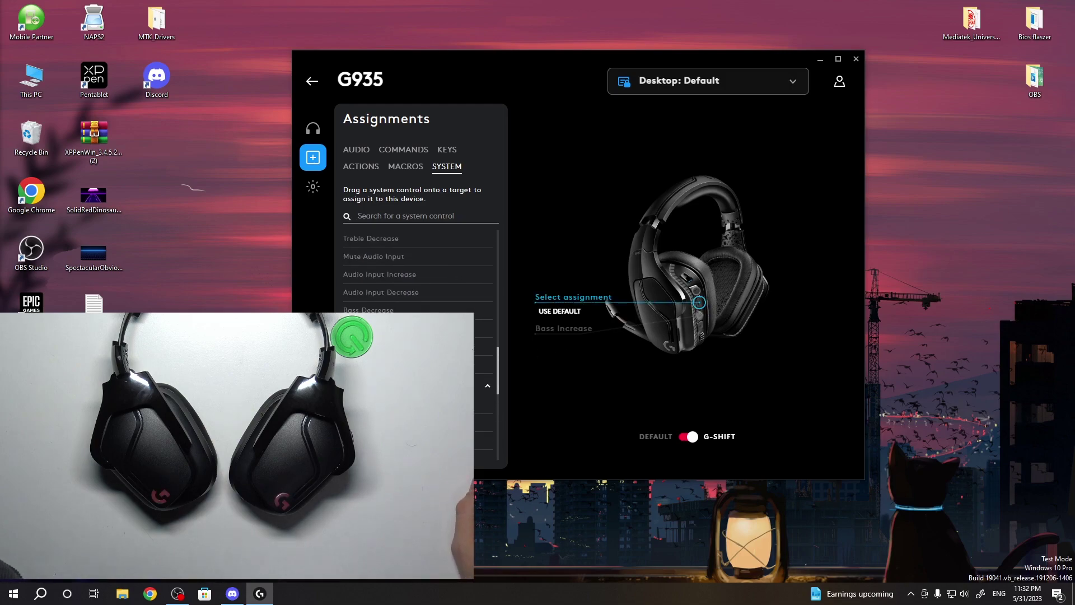
mouse_move(378, 327)
mouse_down()
mouse_move(724, 285)
mouse_move(689, 327)
mouse_up()
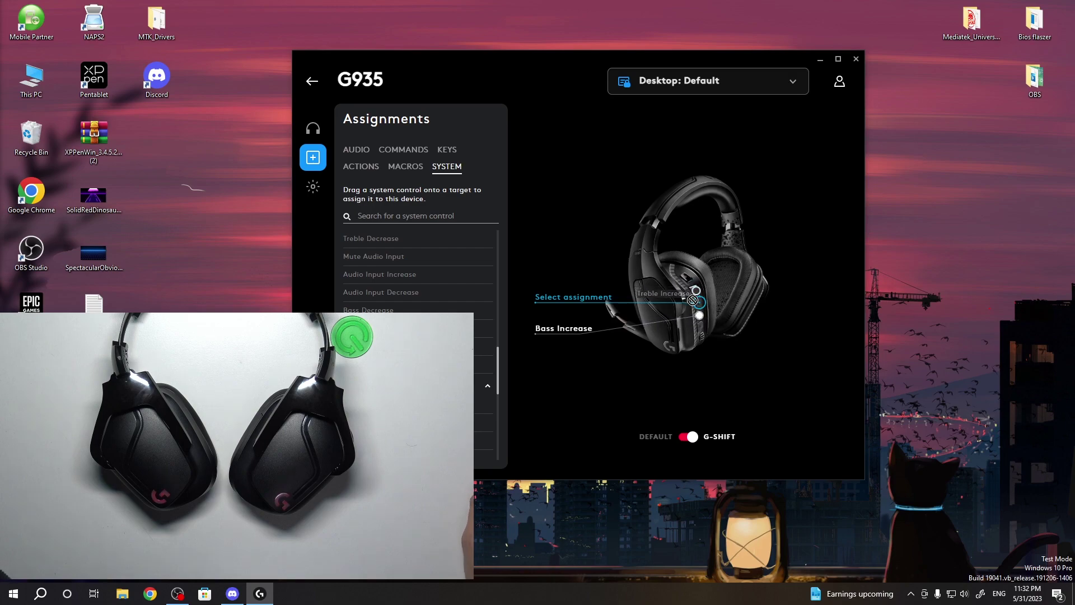
drag(704, 311, 706, 320)
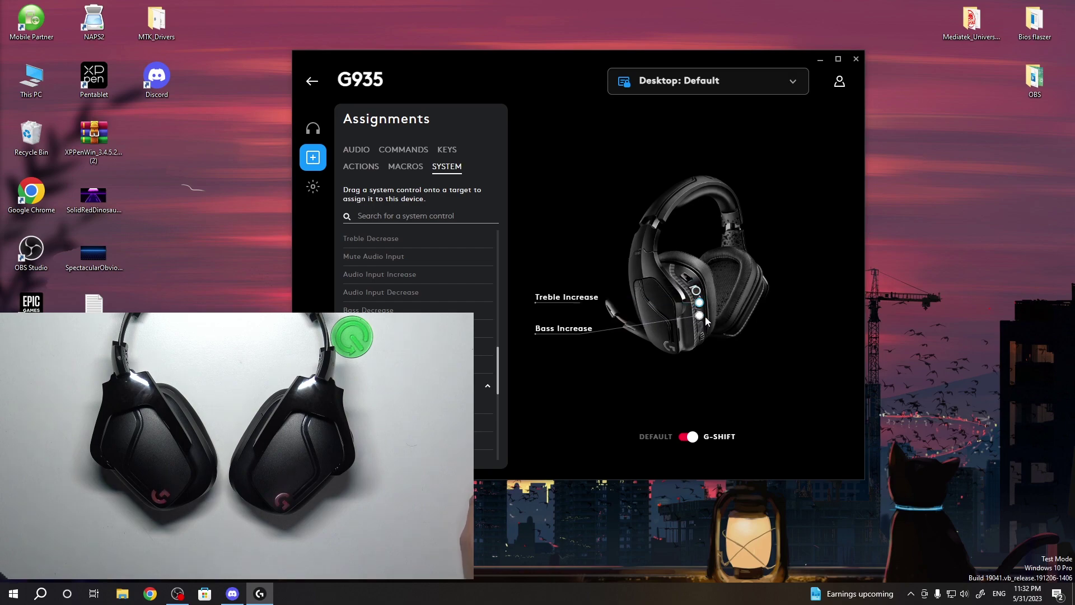
Assign Cycle Maximum Brightness to the top G1 headset button.
click(697, 292)
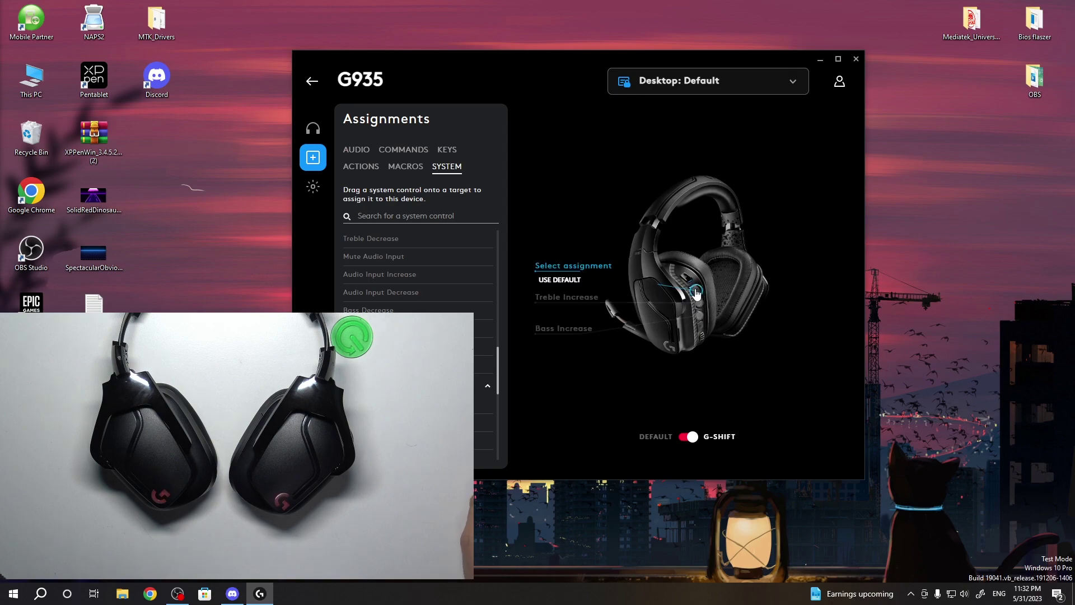
scroll(449, 266, up, 5)
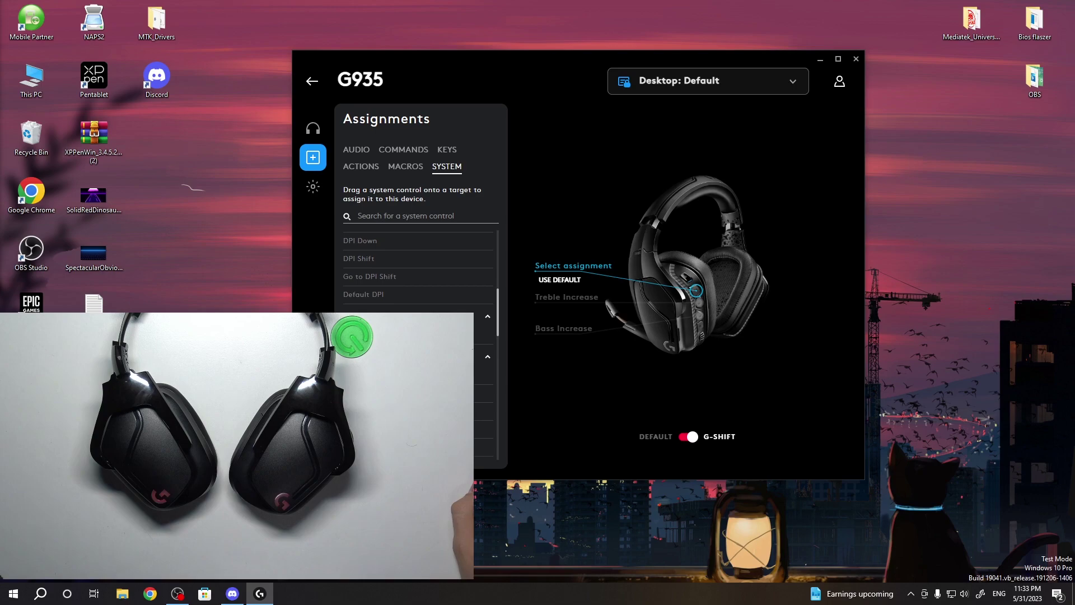
drag(394, 329, 698, 293)
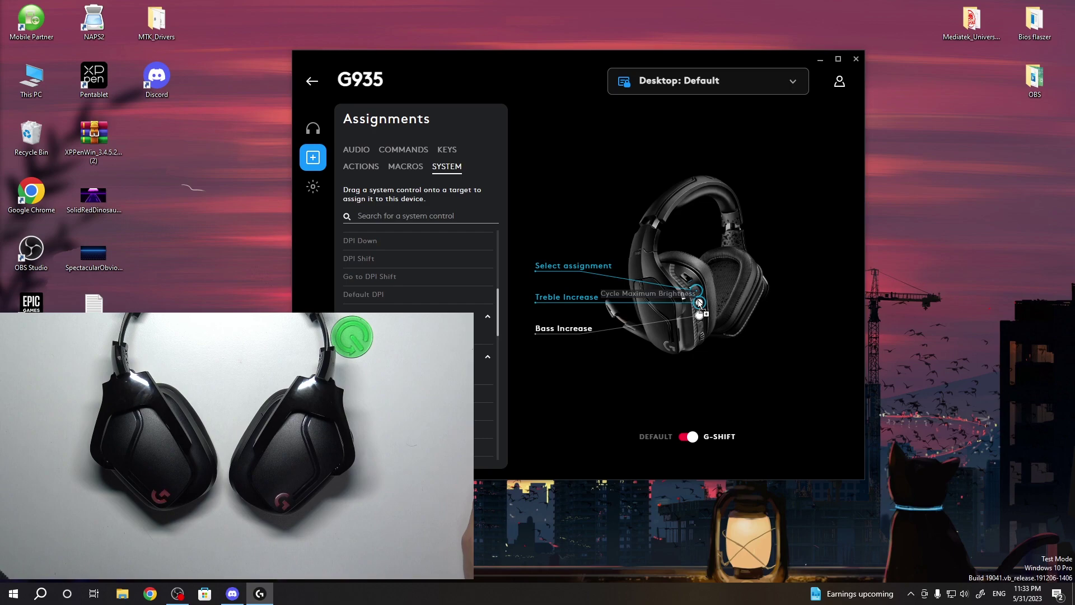
drag(699, 302, 700, 298)
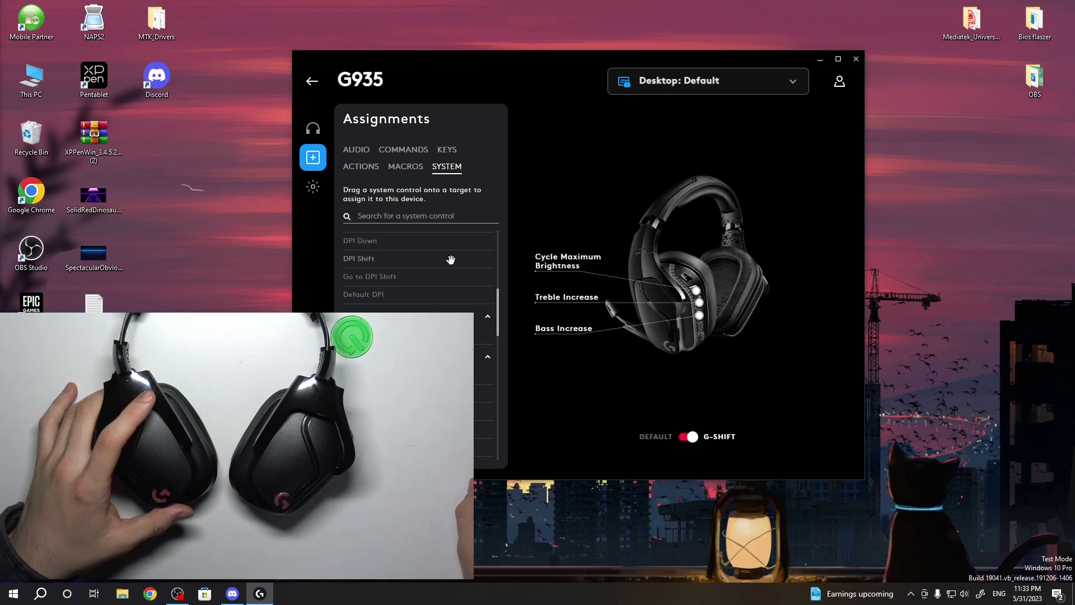
scroll(451, 259, up, 5)
Review the Macros, Actions and Commands lists and the Headphones panel, returning to Assignments.
click(406, 168)
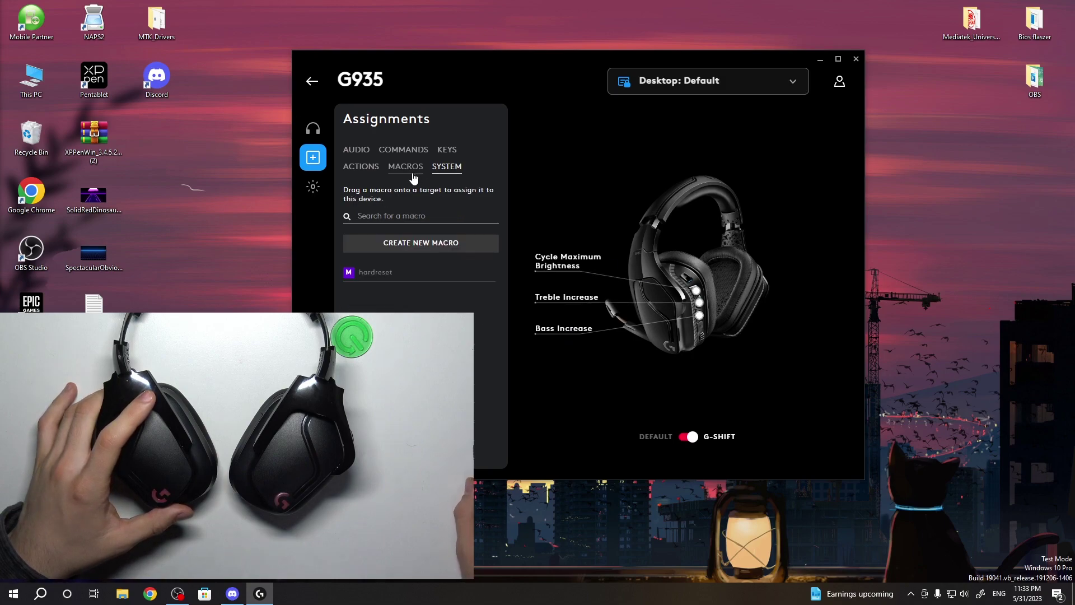
click(361, 166)
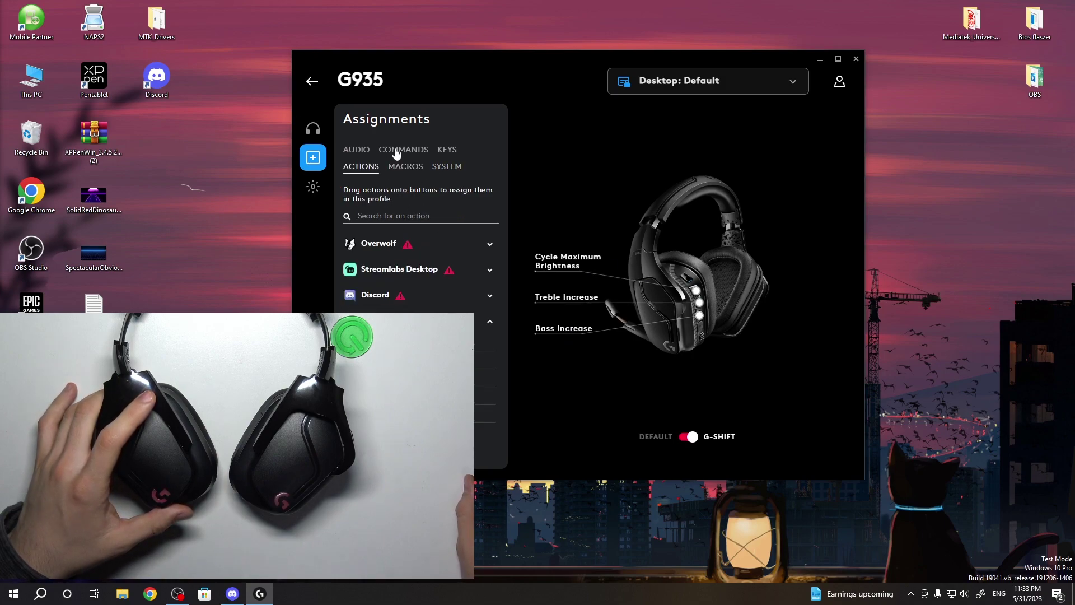
click(400, 151)
click(313, 129)
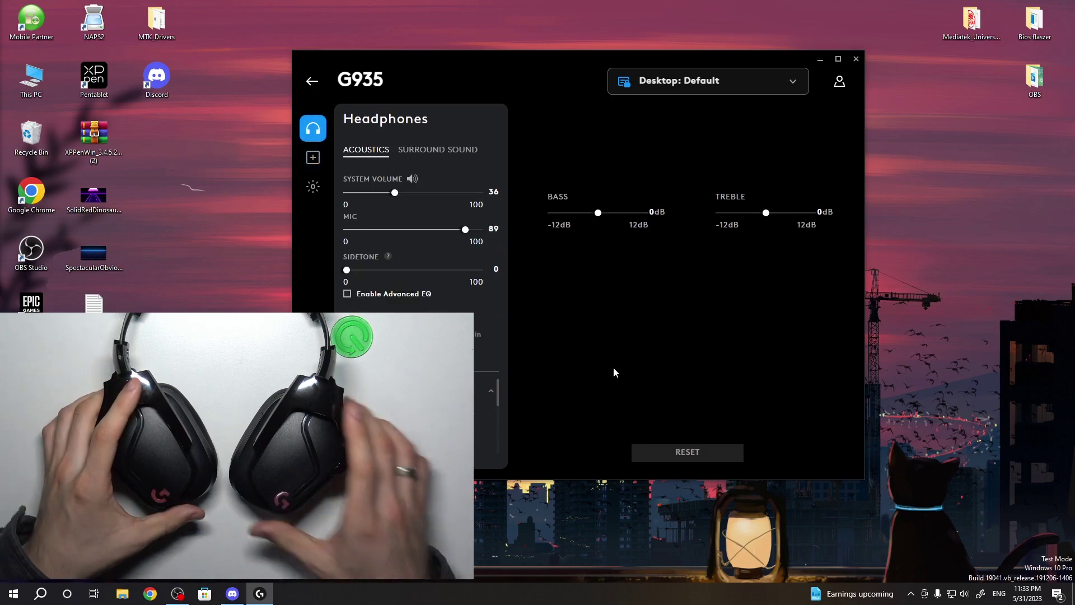
click(322, 150)
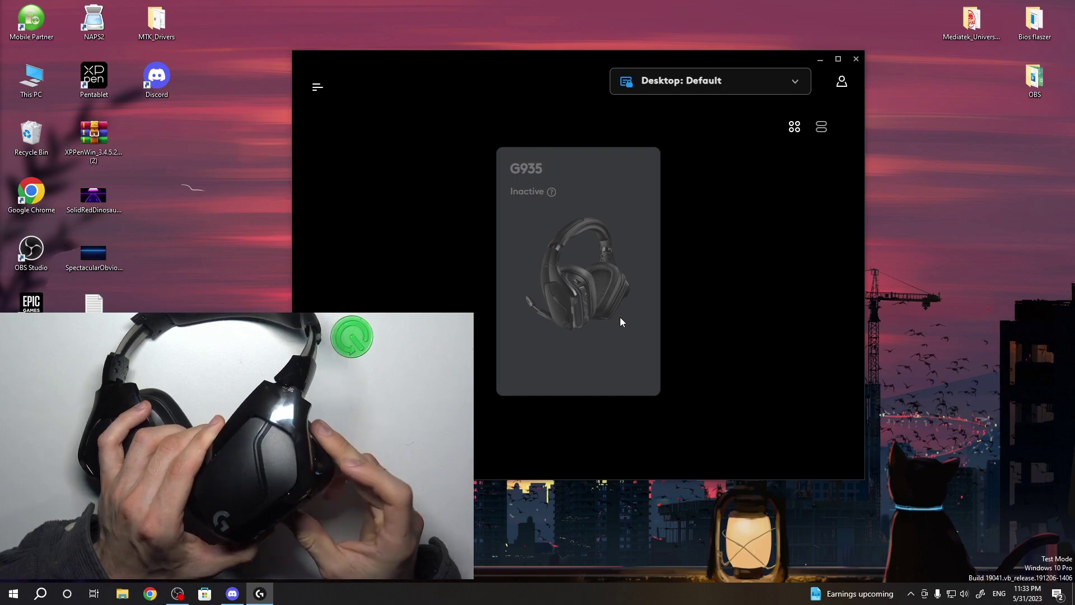
Review the G935 card's assignments, return to the home screen and close G HUB.
click(856, 59)
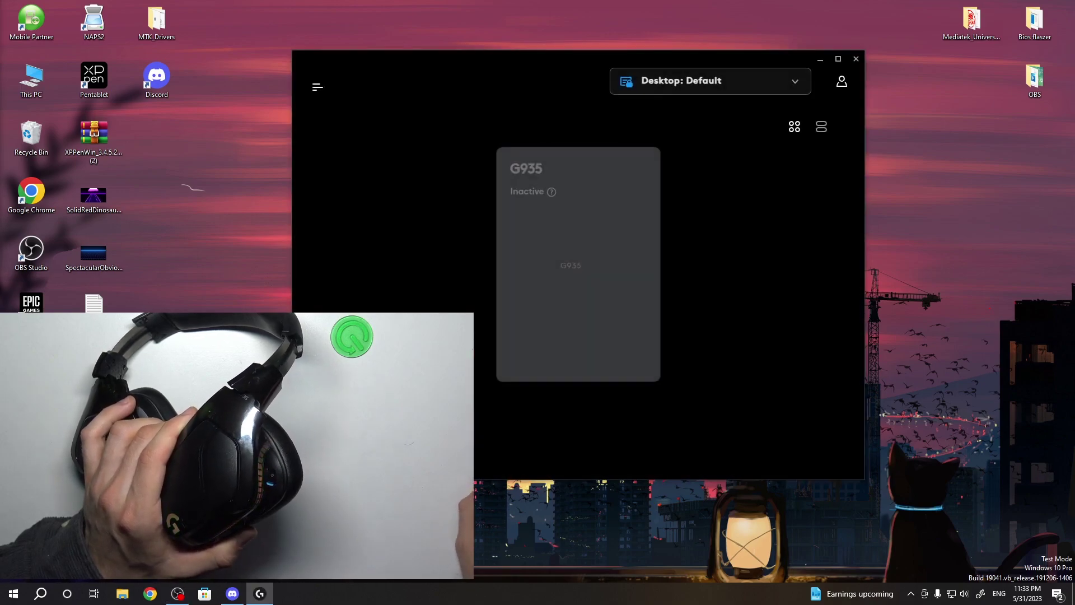
click(591, 244)
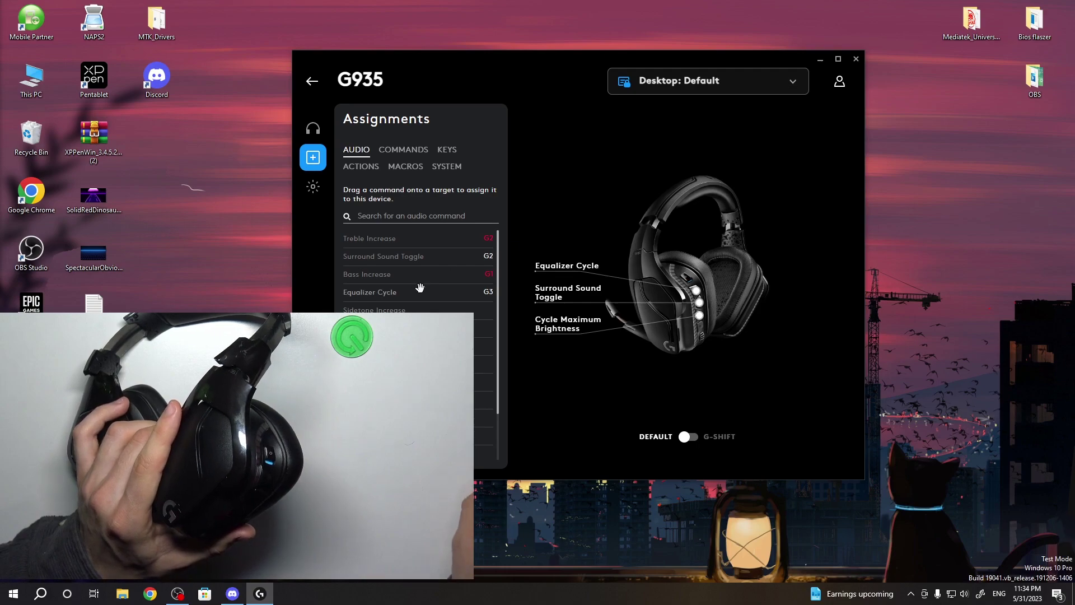
scroll(400, 292, down, 2)
scroll(399, 293, up, 2)
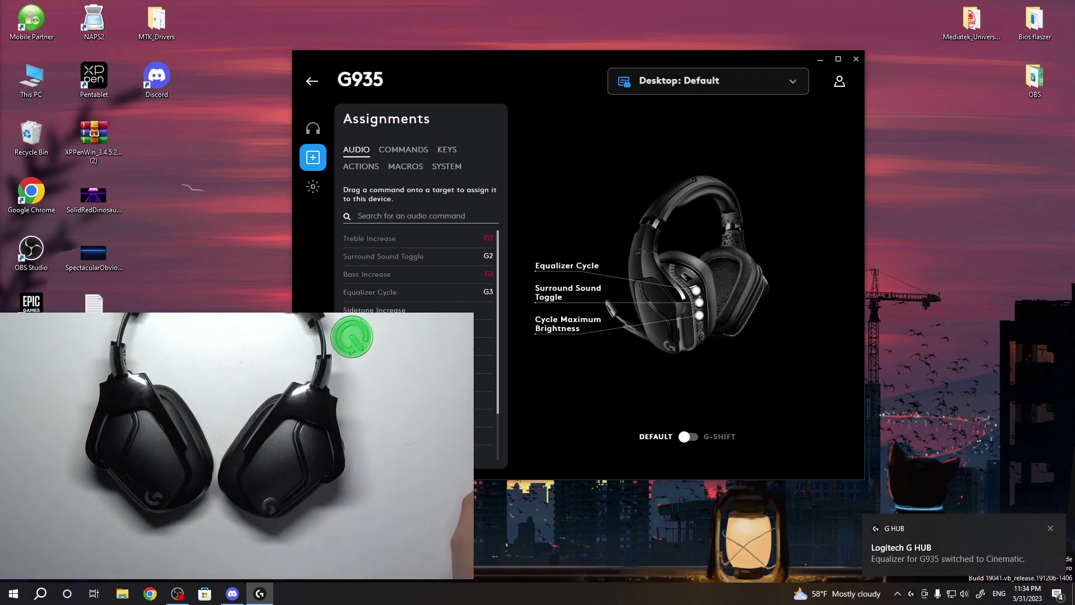
scroll(420, 344, down, 1)
click(311, 85)
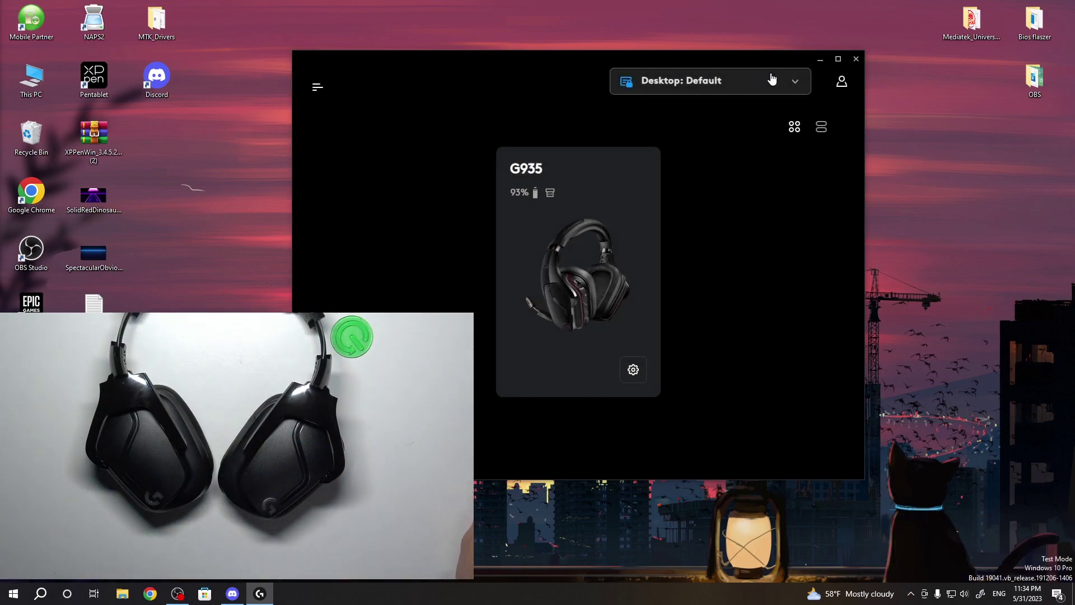
click(855, 59)
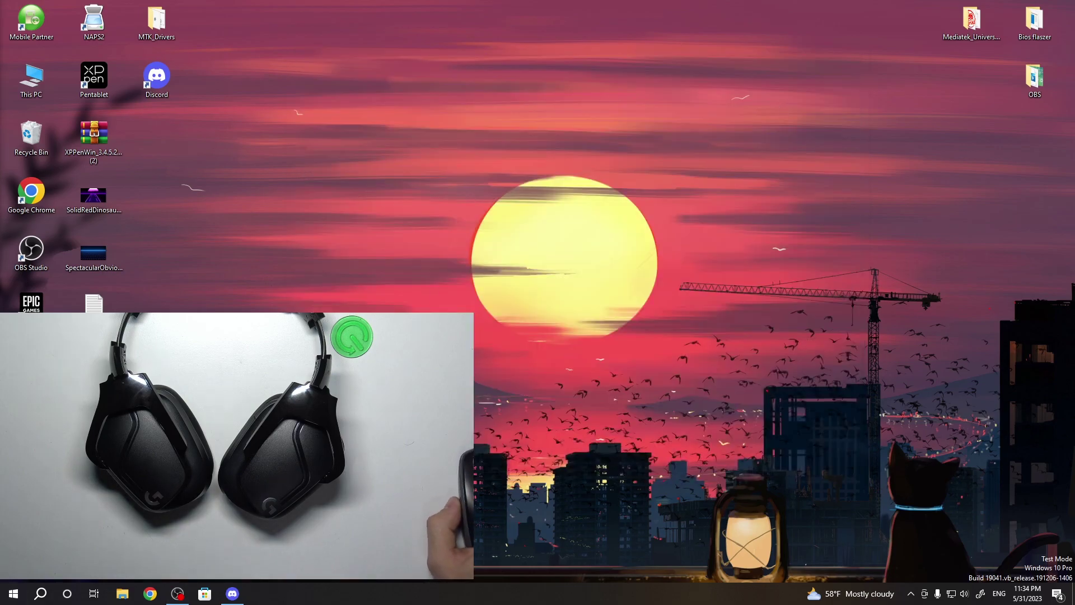